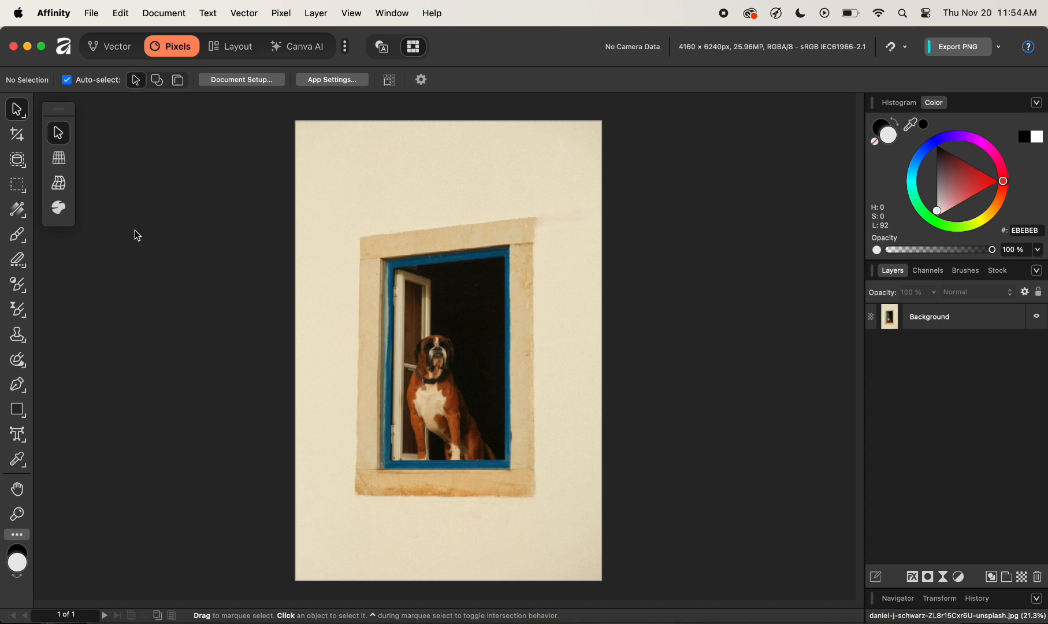
Step: Mask the photo to a rectangular marquee around the whole window frame, and clear the selection
{"action": "left_click", "coordinate": [18, 186]}
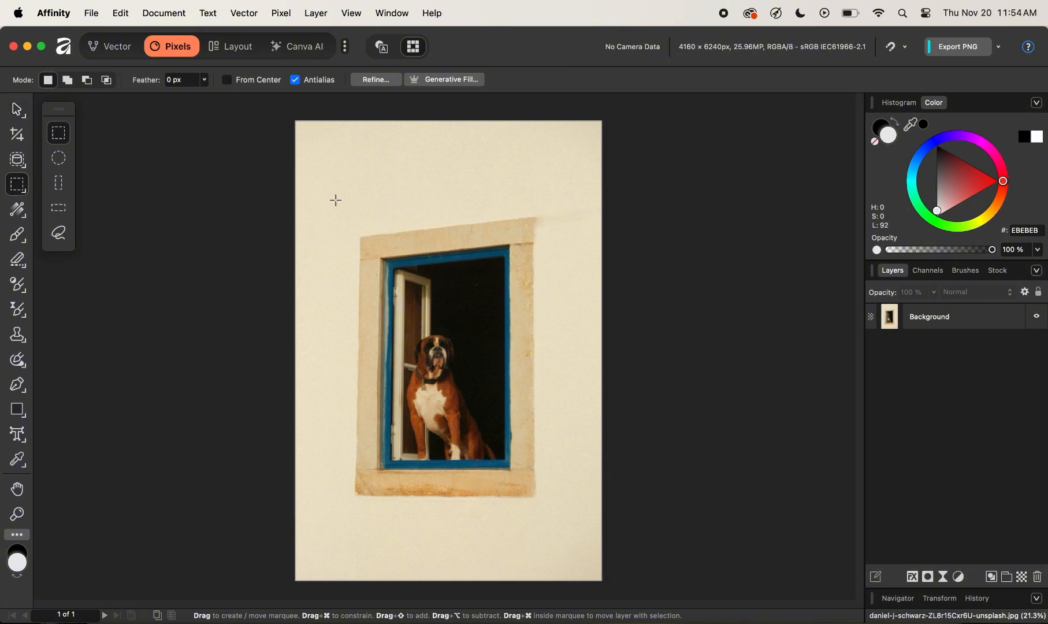
{"action": "left_click_drag", "start_coordinate": [336, 200], "coordinate": [562, 527]}
{"action": "left_click", "coordinate": [929, 577]}
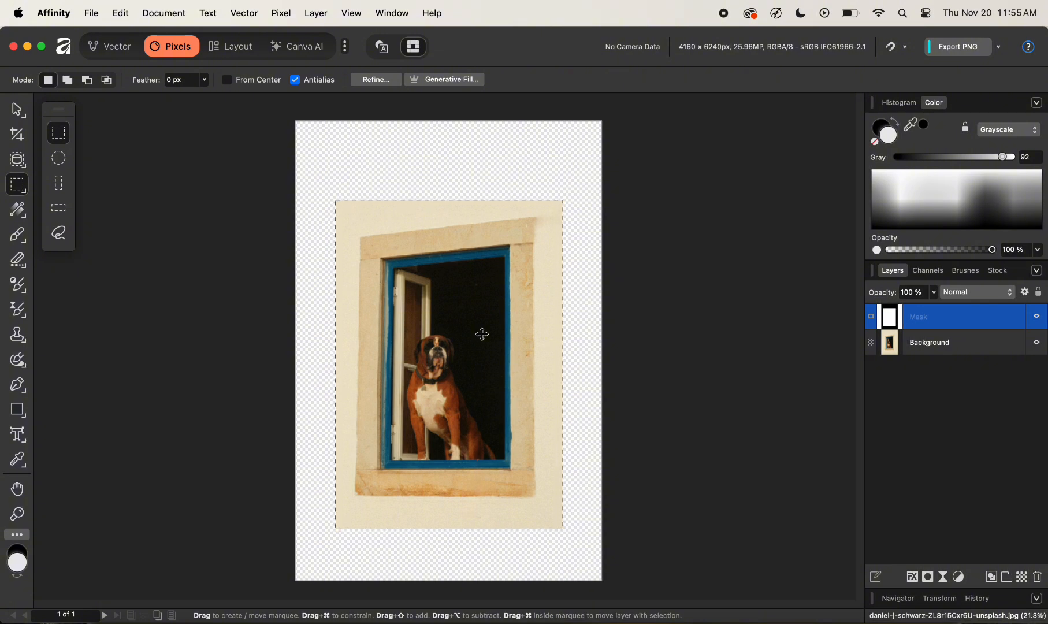
{"action": "key", "text": "super+d"}
Step: Try moving the Mask layer independently up and to the left over the photo, and undo the move
{"action": "left_click", "coordinate": [18, 109]}
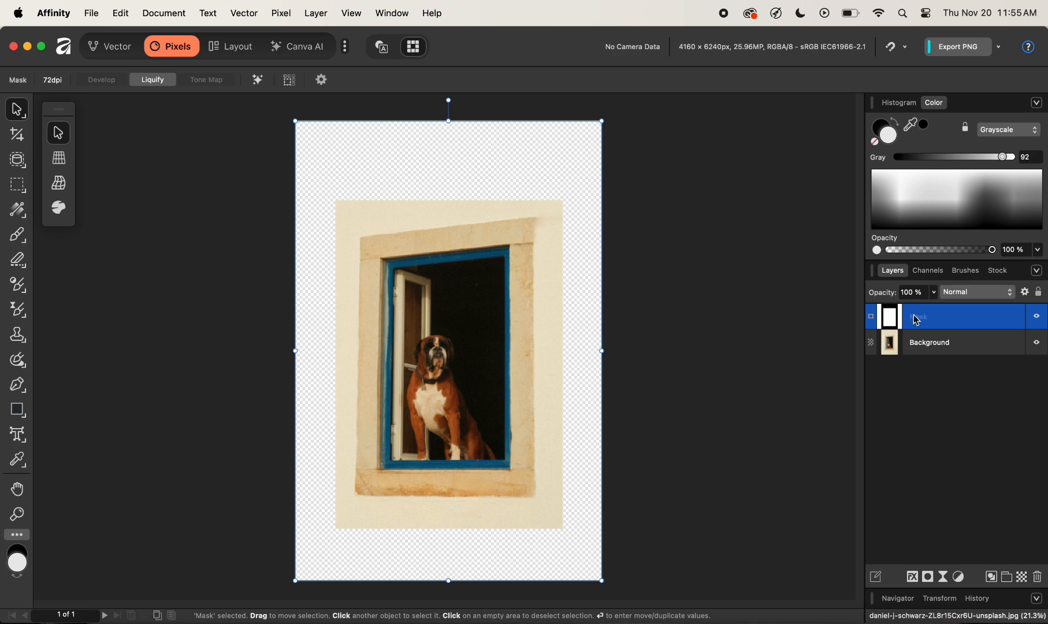
{"action": "left_click_drag", "start_coordinate": [477, 327], "coordinate": [445, 313]}
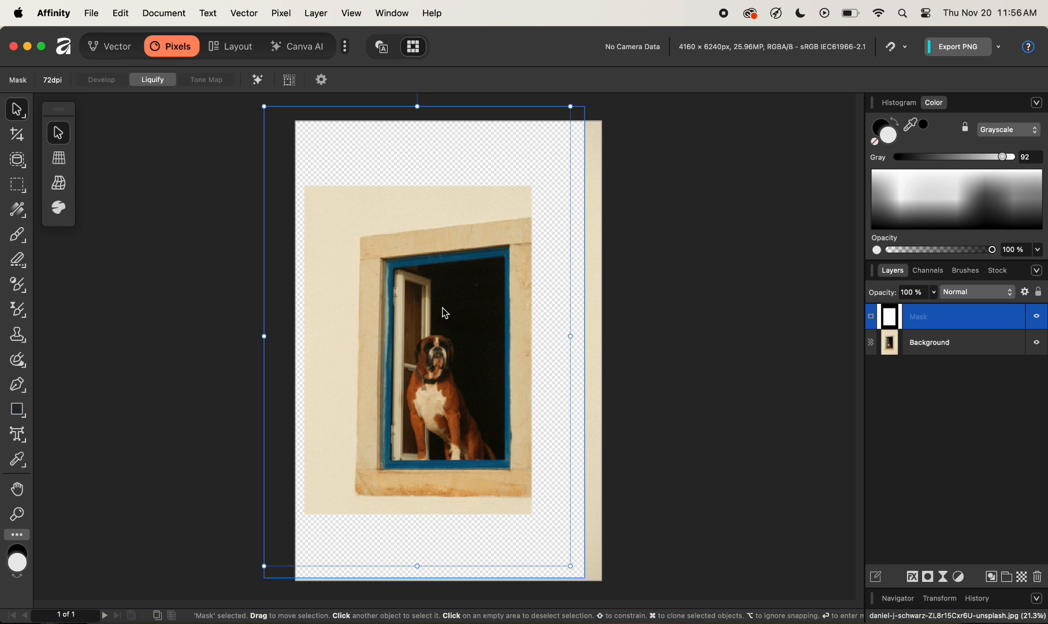
{"action": "key", "text": "super+z"}
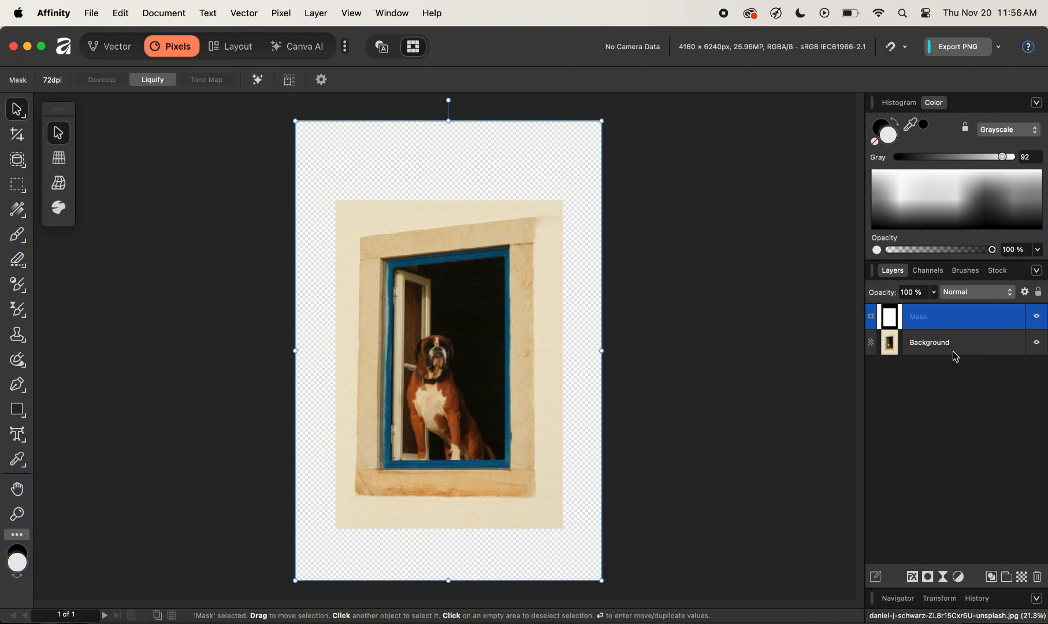
Step: Try moving the Background layer to the right beneath the mask, and undo the move
{"action": "left_click", "coordinate": [940, 345]}
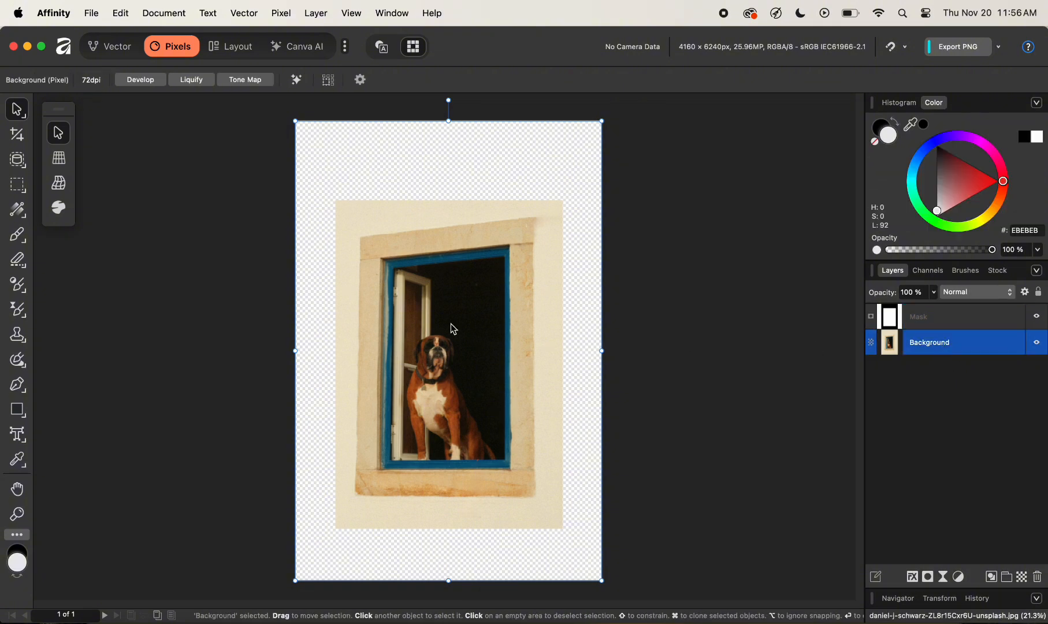
{"action": "left_click_drag", "start_coordinate": [490, 338], "coordinate": [548, 329]}
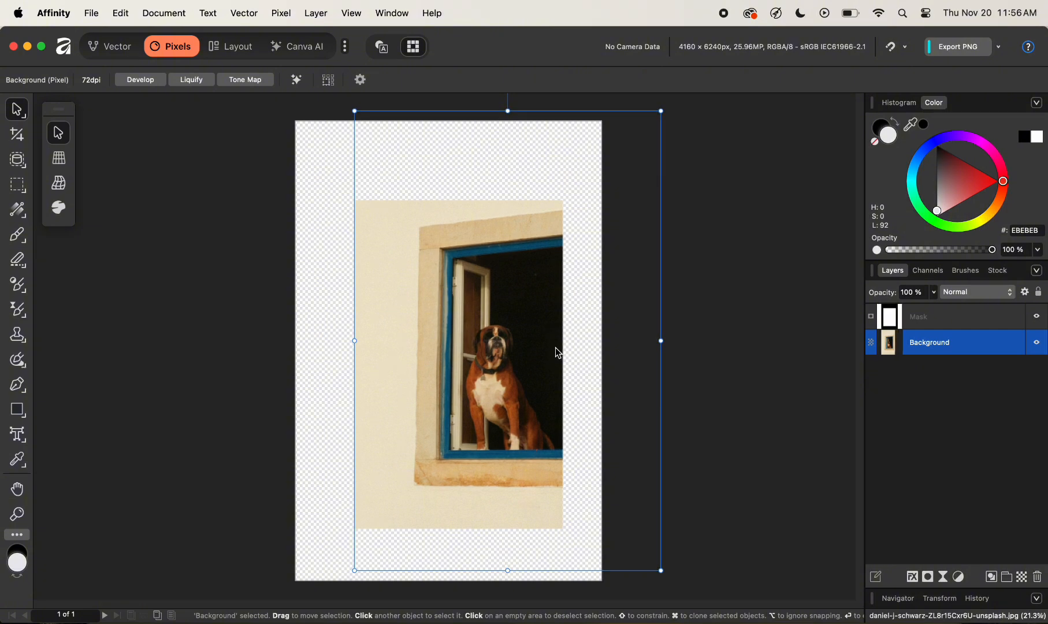
{"action": "key", "text": "super+z"}
Step: Delete the Mask layer above the Background layer and deselect everything
{"action": "left_click", "coordinate": [945, 321]}
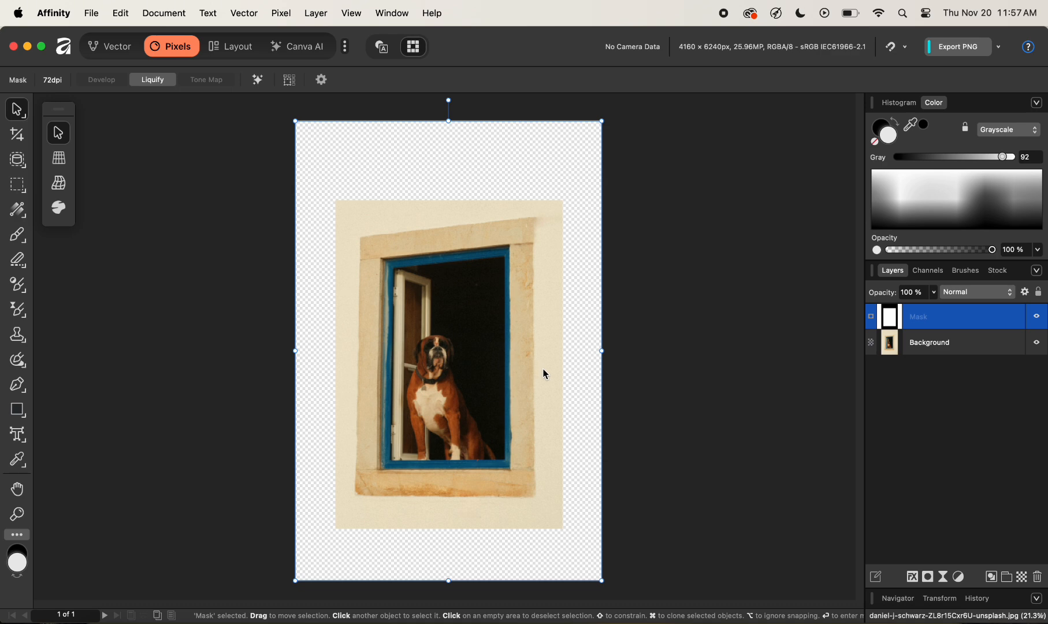
{"action": "left_click", "coordinate": [927, 349]}
{"action": "left_click", "coordinate": [924, 317]}
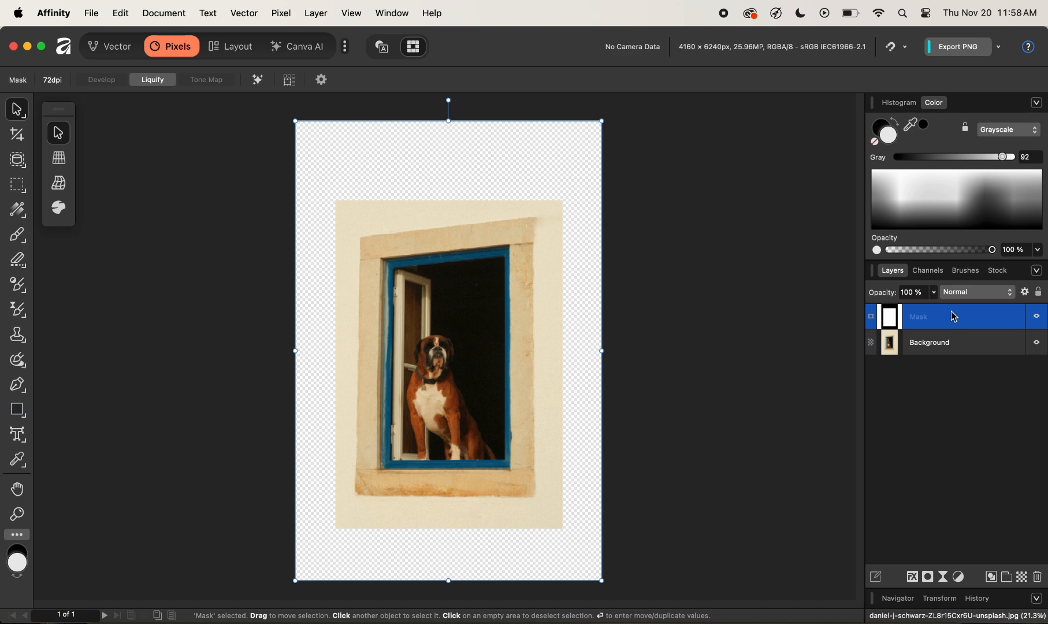
{"action": "left_click", "coordinate": [936, 386]}
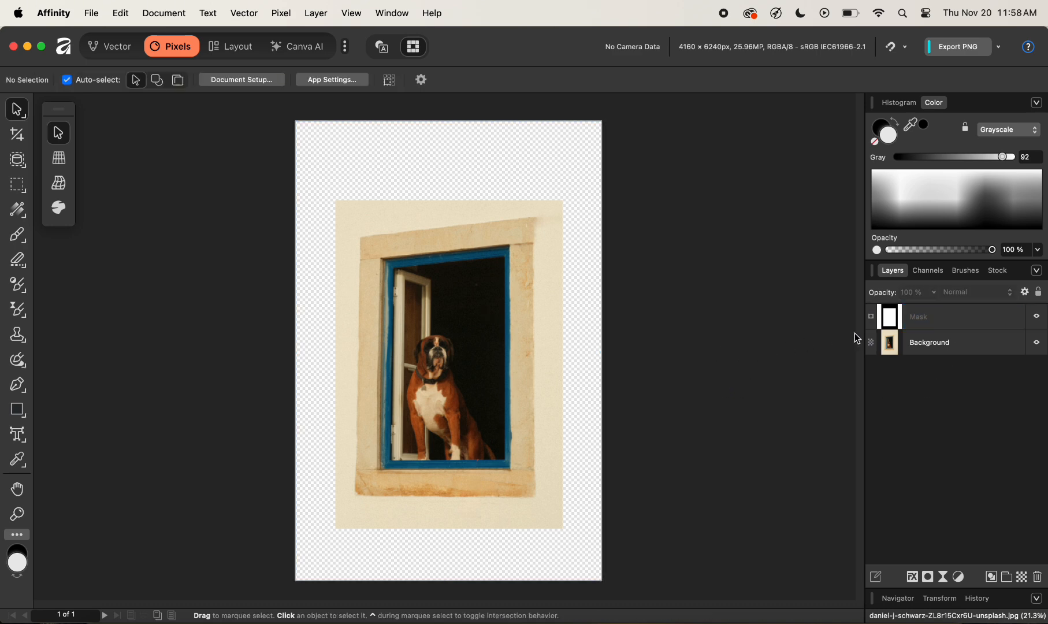
{"action": "left_click", "coordinate": [942, 316]}
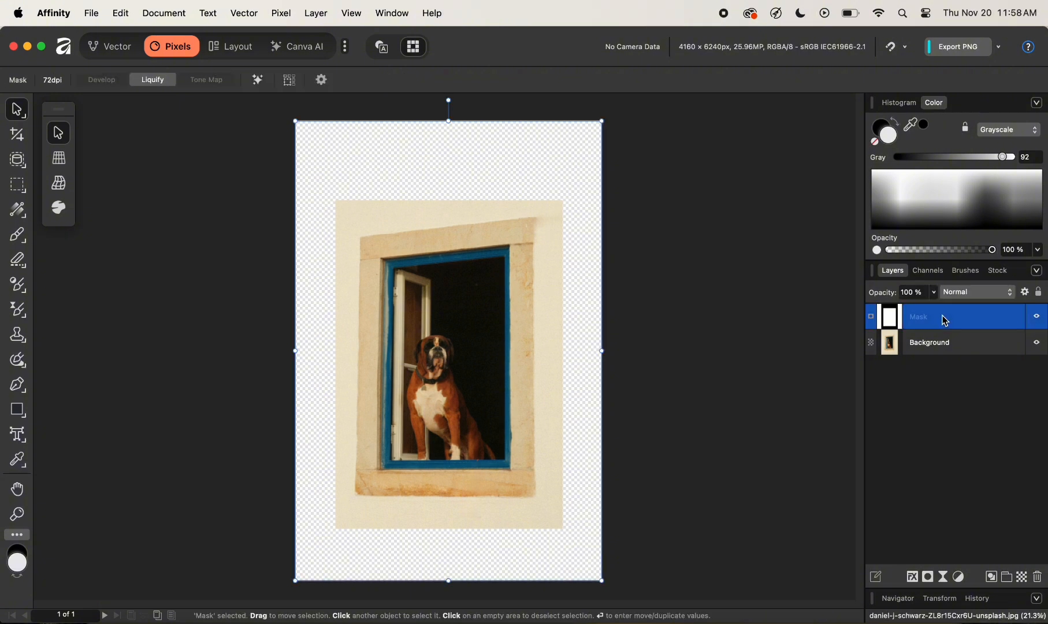
{"action": "left_click", "coordinate": [1039, 577]}
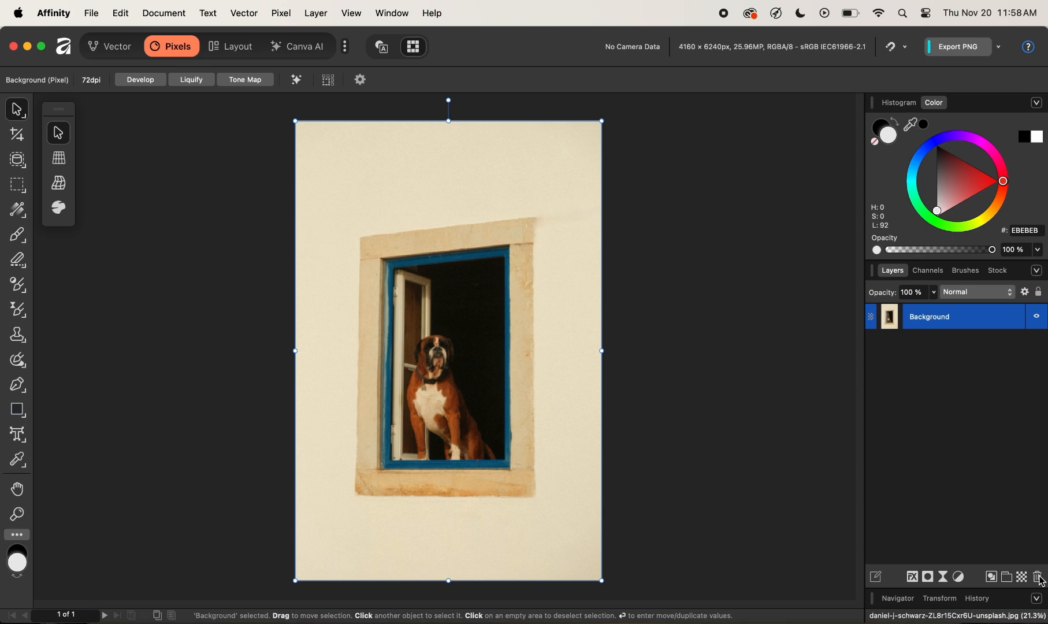
{"action": "left_click", "coordinate": [691, 324]}
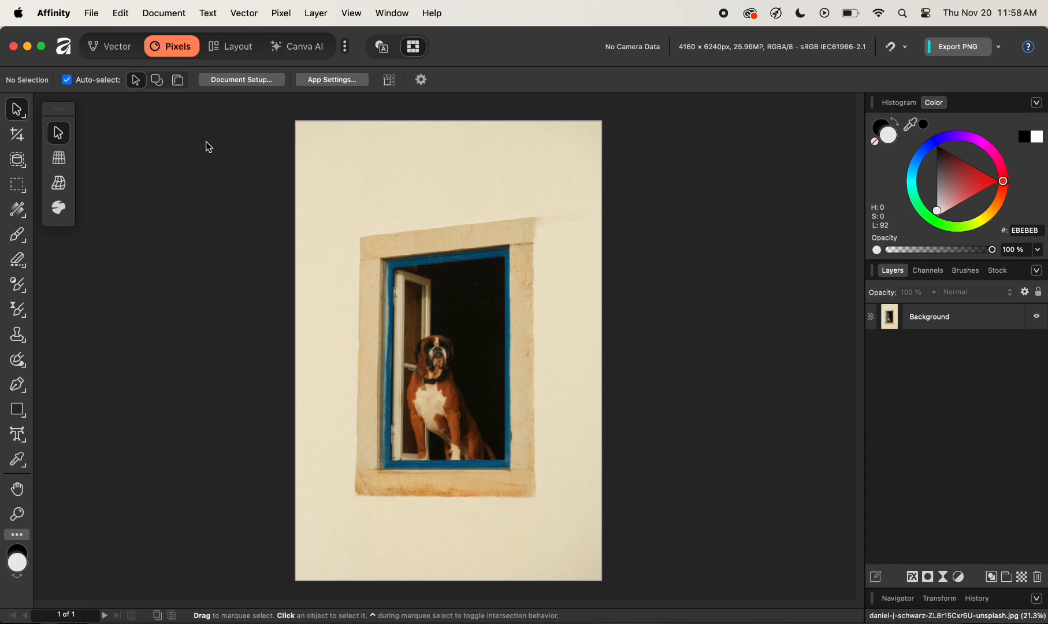
Step: Switch to the Vector workspace and add a second document-sized artboard to the right of the photo
{"action": "left_click", "coordinate": [113, 51]}
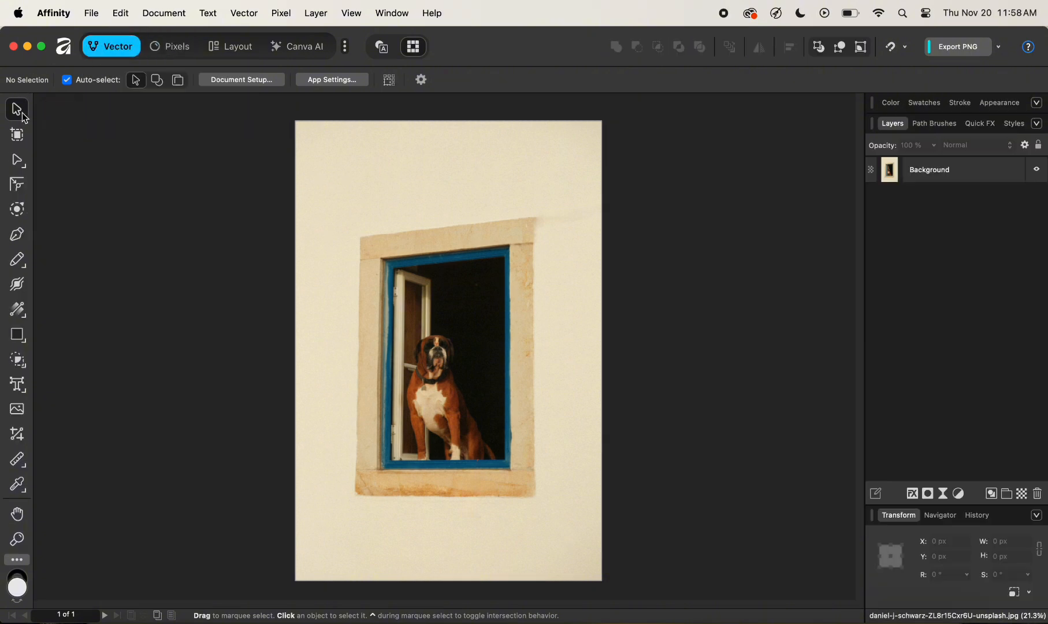
{"action": "left_click", "coordinate": [17, 137]}
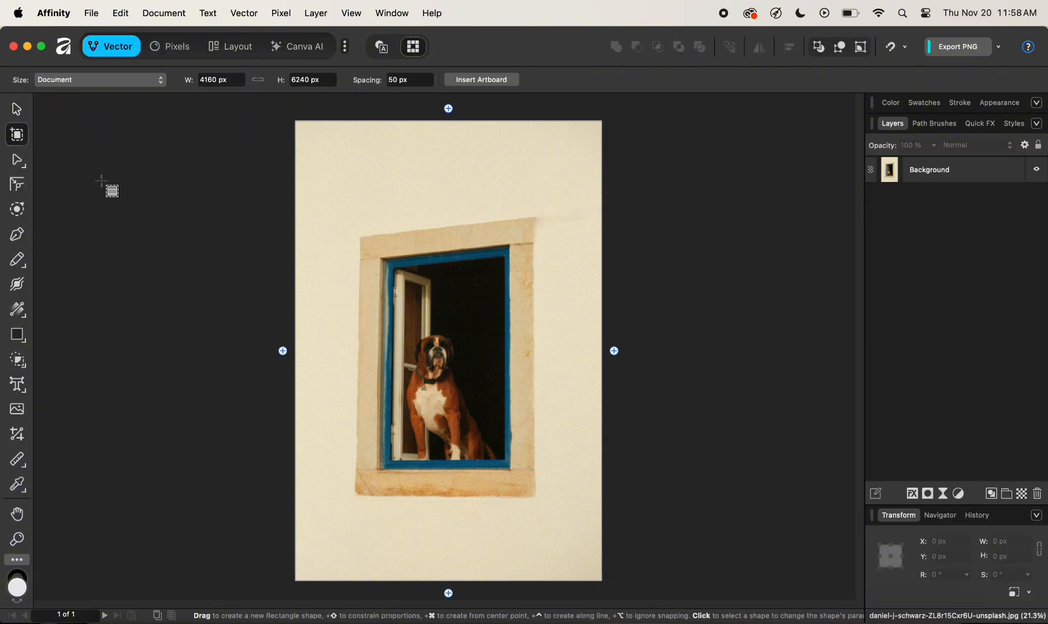
{"action": "left_click", "coordinate": [615, 352]}
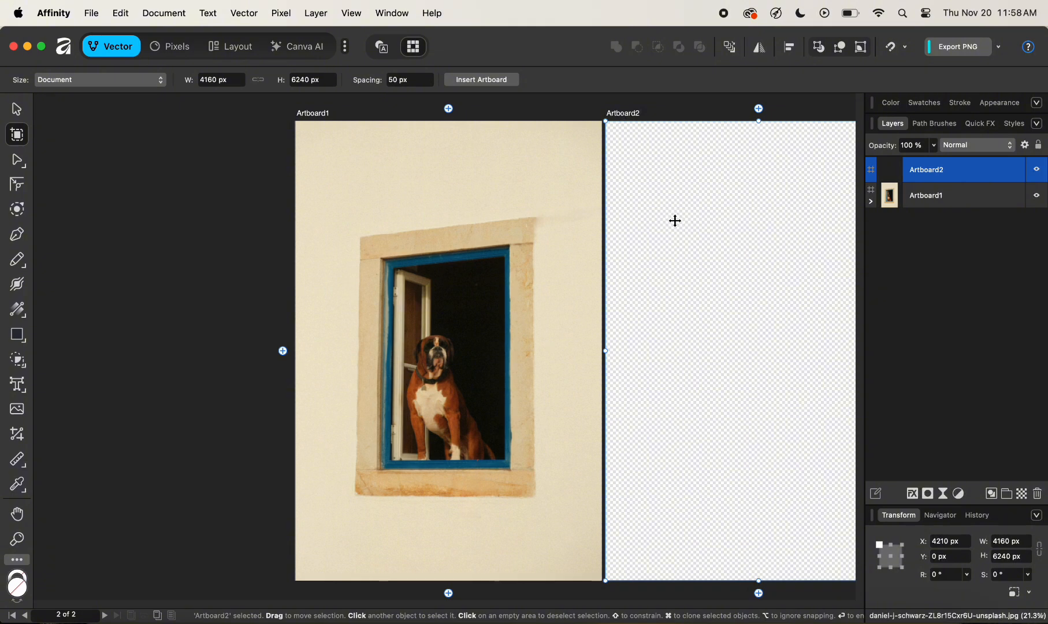
Step: Delete the empty Artboard2, keeping the artboard that holds the photo
{"action": "left_click", "coordinate": [376, 189]}
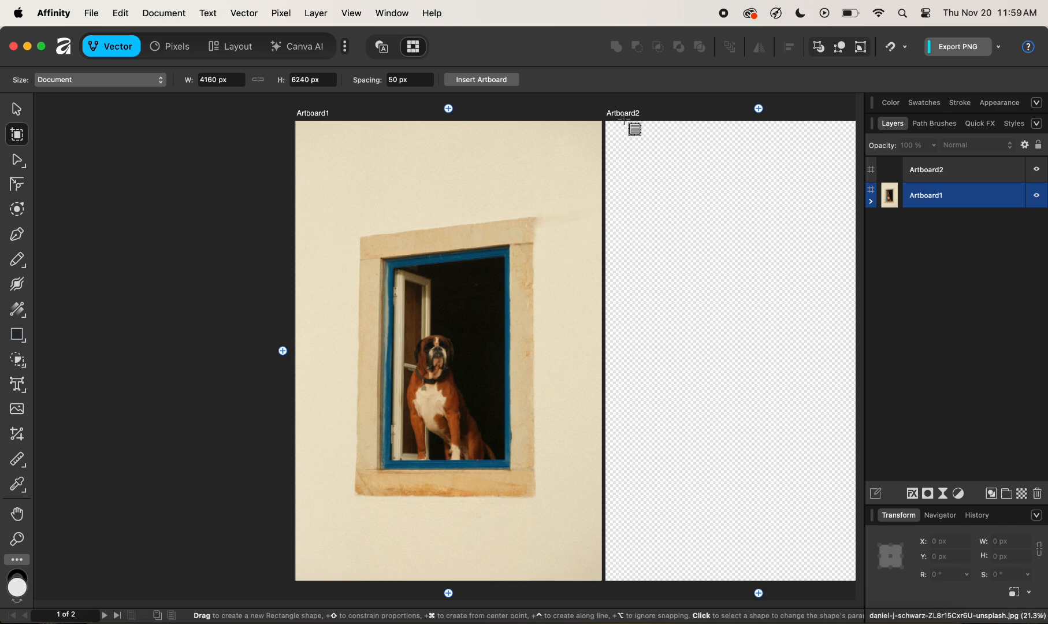
{"action": "left_click", "coordinate": [786, 205]}
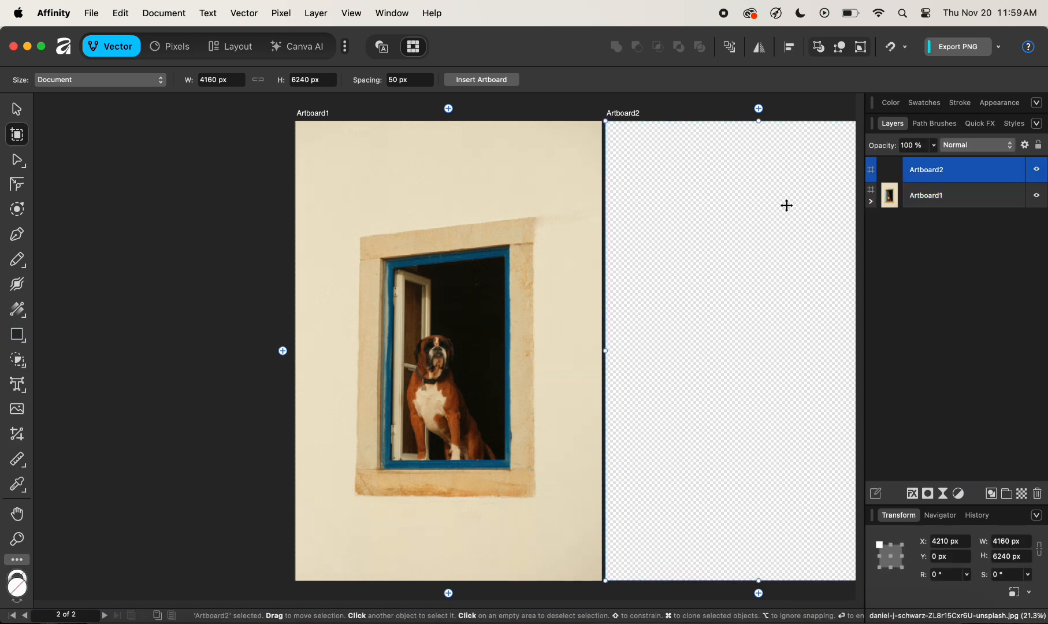
{"action": "key", "text": "Delete"}
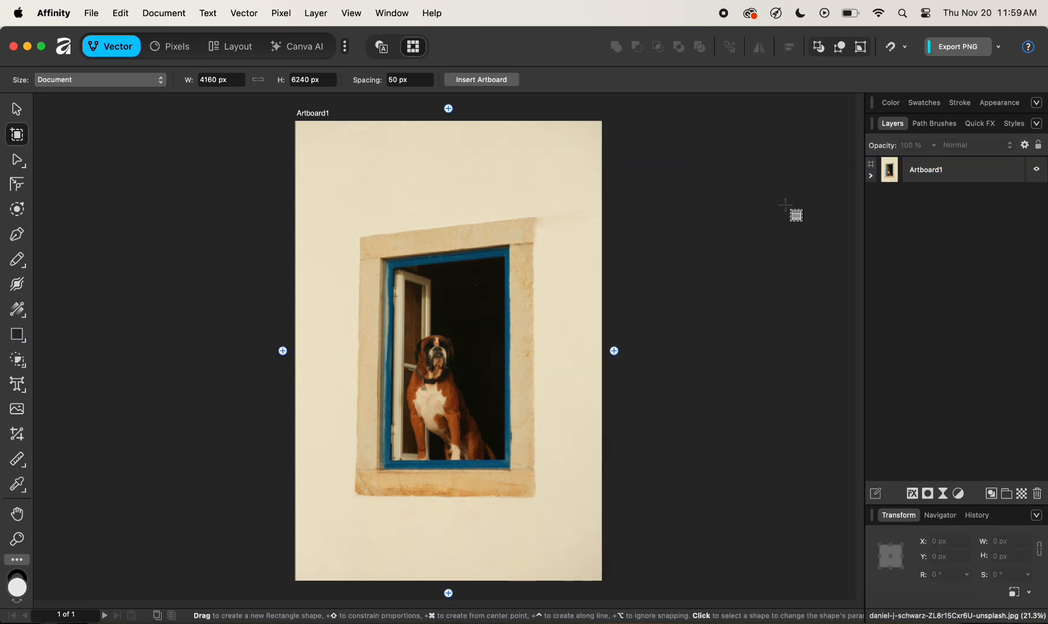
Step: In the Pixels workspace, mask Artboard1's Background layer to a rectangular marquee around the window frame, and clear the selection
{"action": "left_click", "coordinate": [17, 111]}
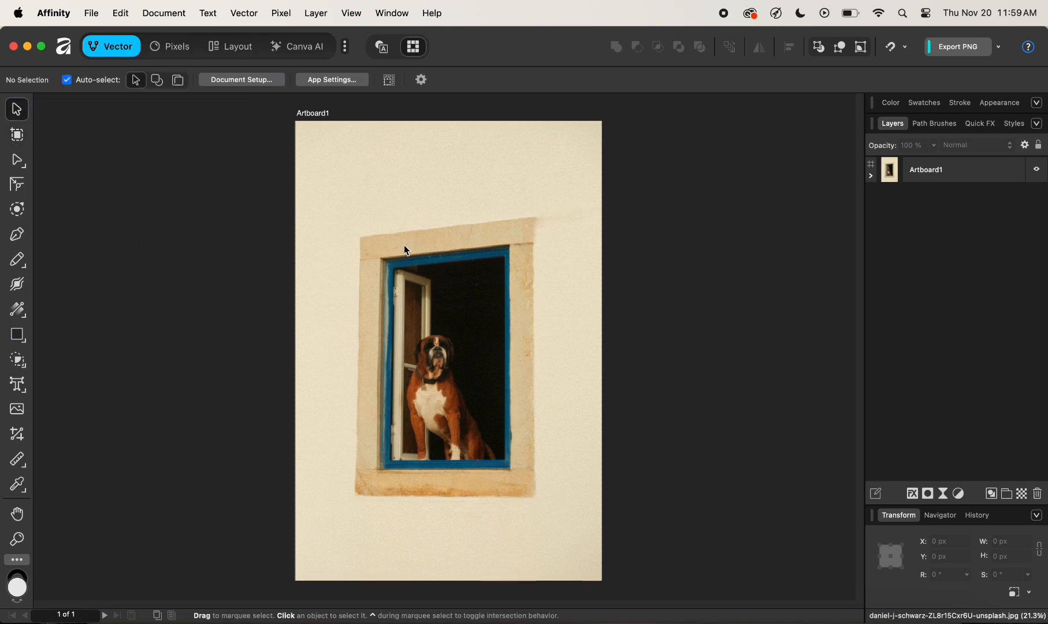
{"action": "left_click", "coordinate": [870, 175]}
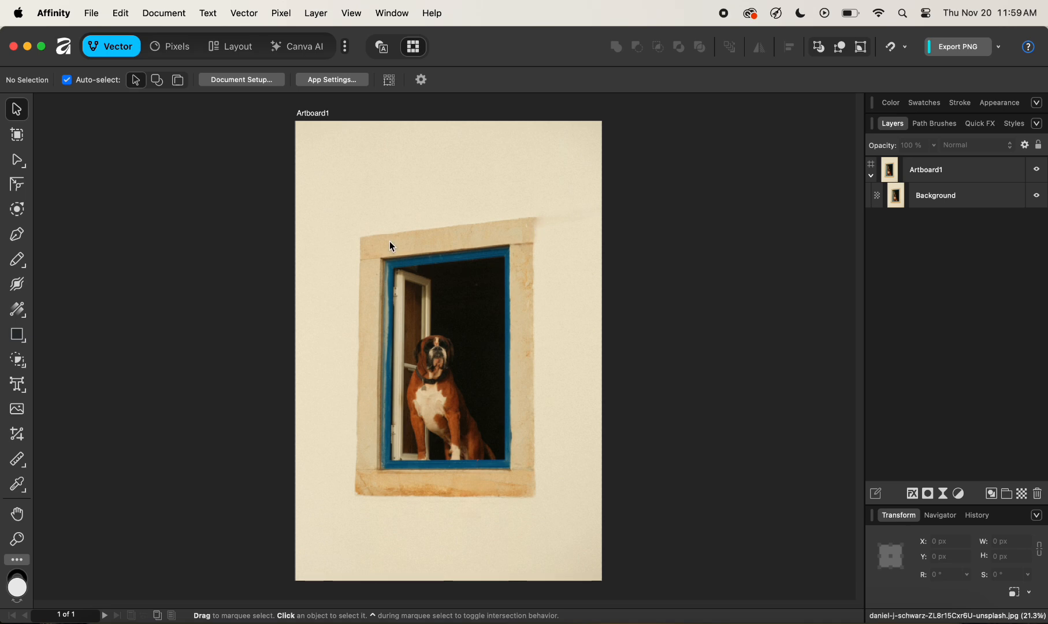
{"action": "left_click", "coordinate": [342, 163]}
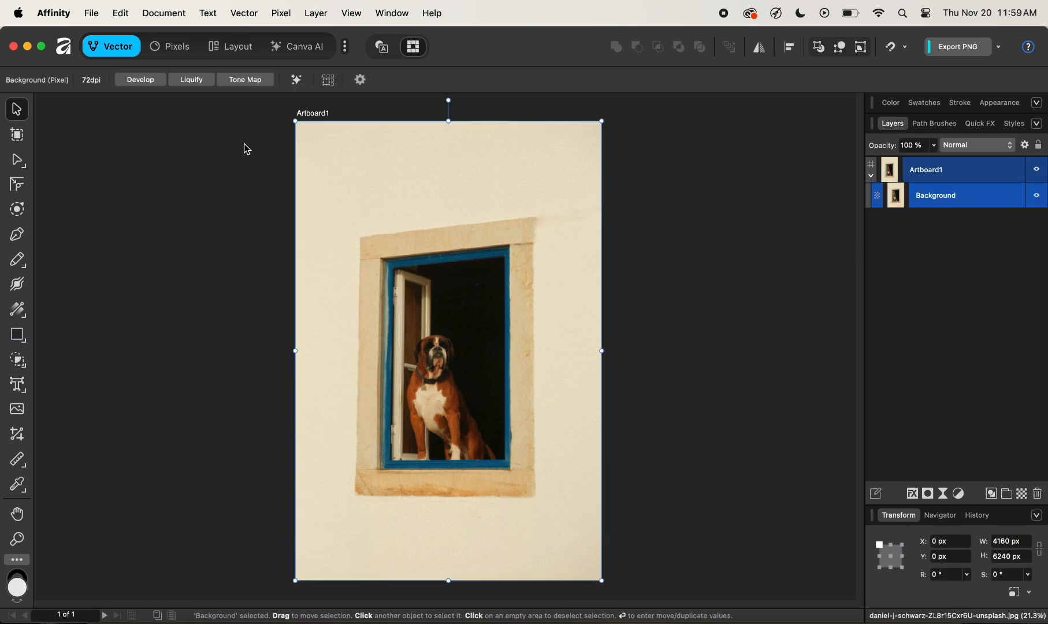
{"action": "left_click", "coordinate": [169, 55]}
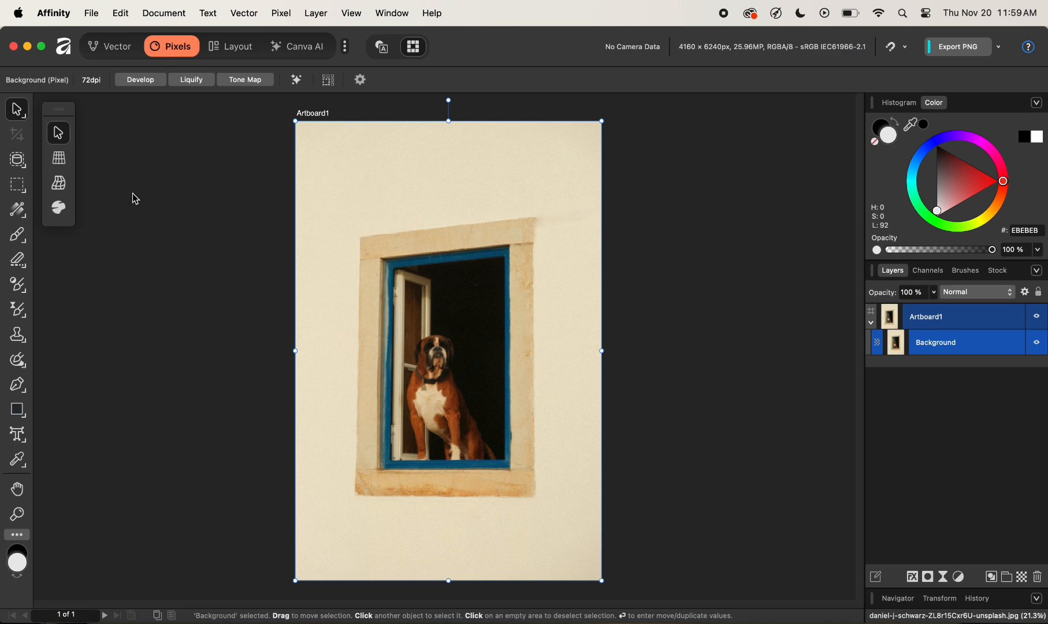
{"action": "left_click", "coordinate": [16, 190]}
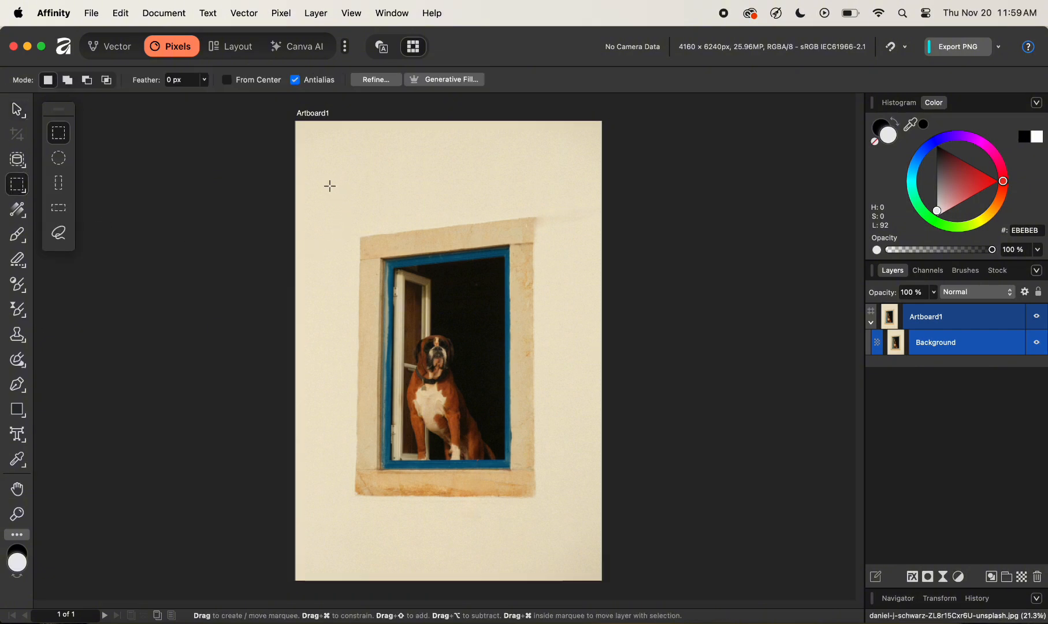
{"action": "left_click_drag", "start_coordinate": [330, 186], "coordinate": [572, 544]}
{"action": "left_click", "coordinate": [928, 577]}
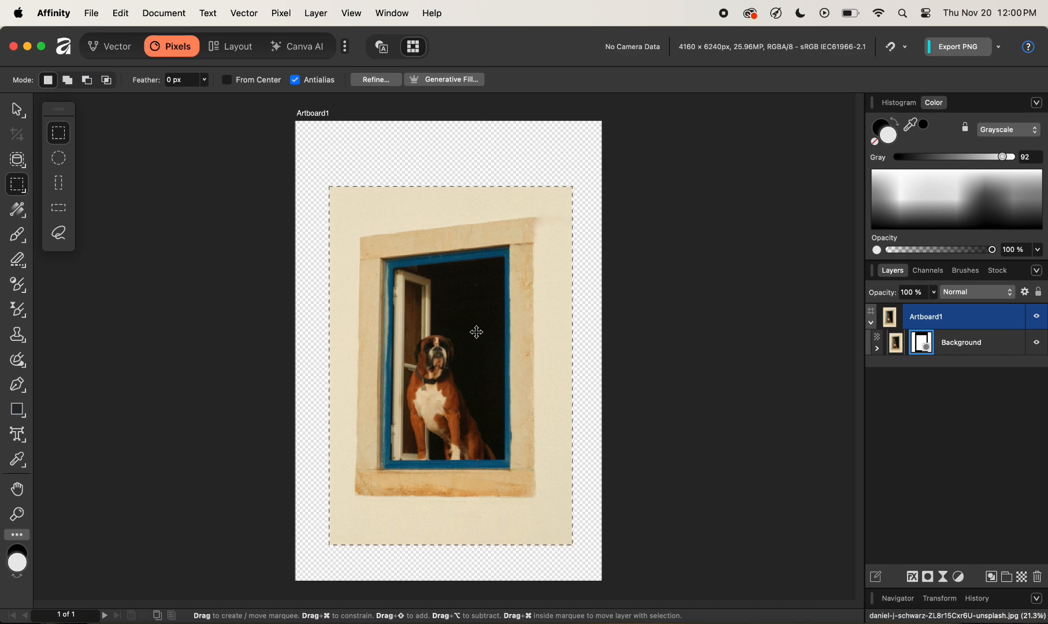
{"action": "key", "text": "super+d"}
Step: Try moving the mask nested under the Background layer up and to the right, and undo the move
{"action": "left_click", "coordinate": [878, 349]}
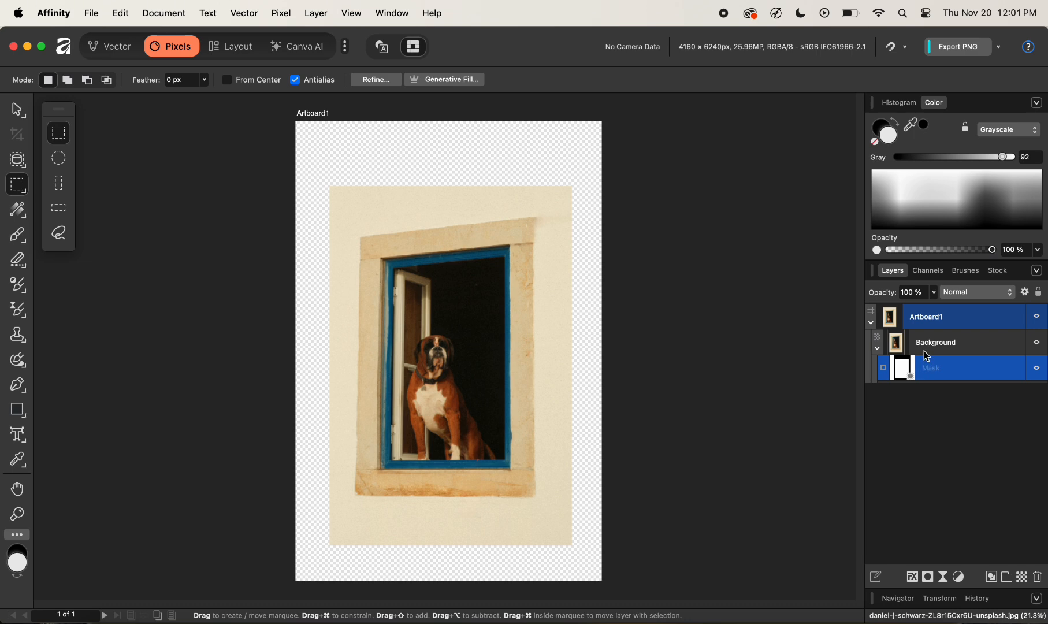
{"action": "left_click", "coordinate": [913, 377]}
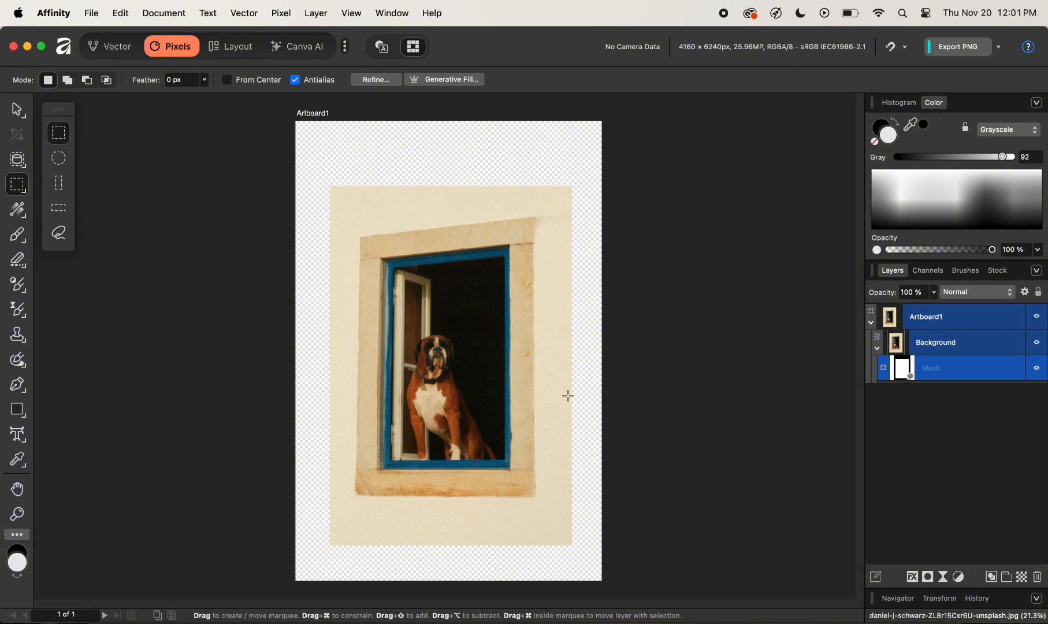
{"action": "left_click", "coordinate": [16, 112]}
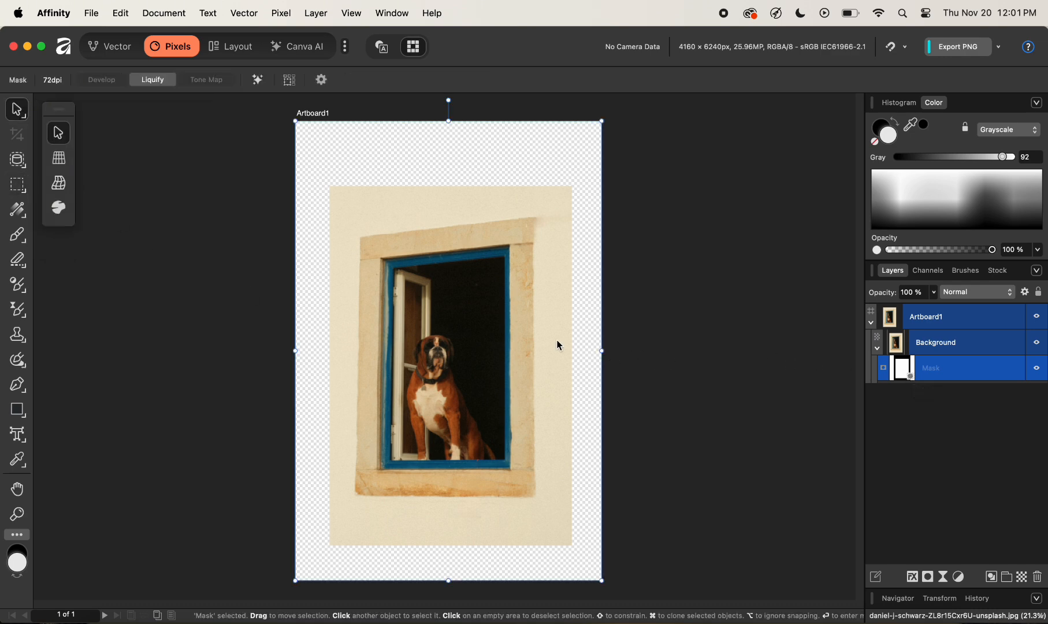
{"action": "left_click_drag", "start_coordinate": [557, 345], "coordinate": [587, 331]}
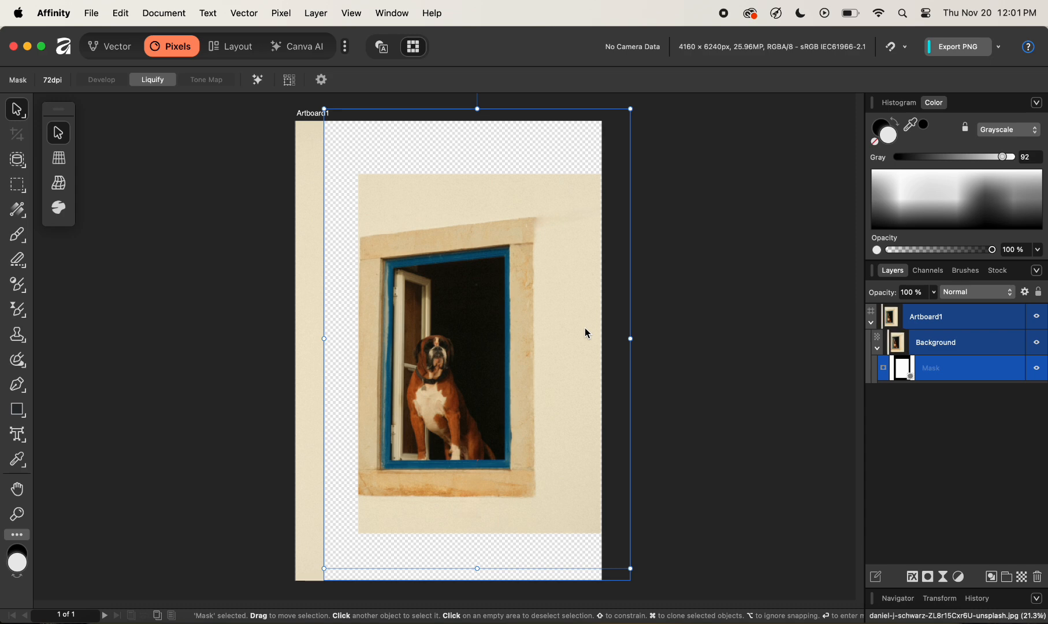
{"action": "key", "text": "super+z"}
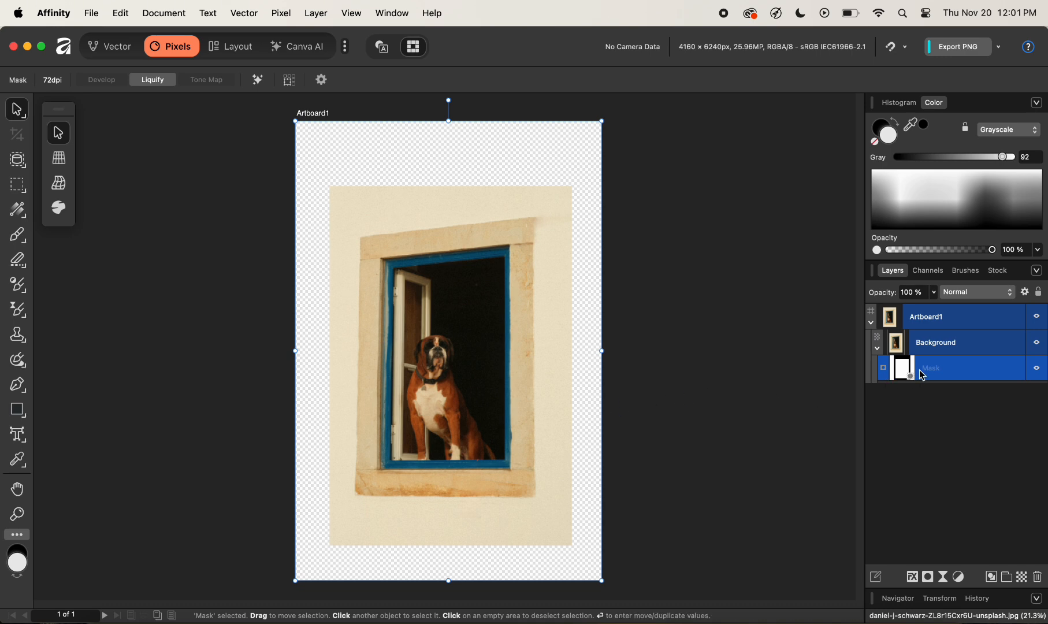
Step: Try moving the masked Background layer within Artboard1, and turn on Lock Children for it
{"action": "left_click", "coordinate": [951, 350]}
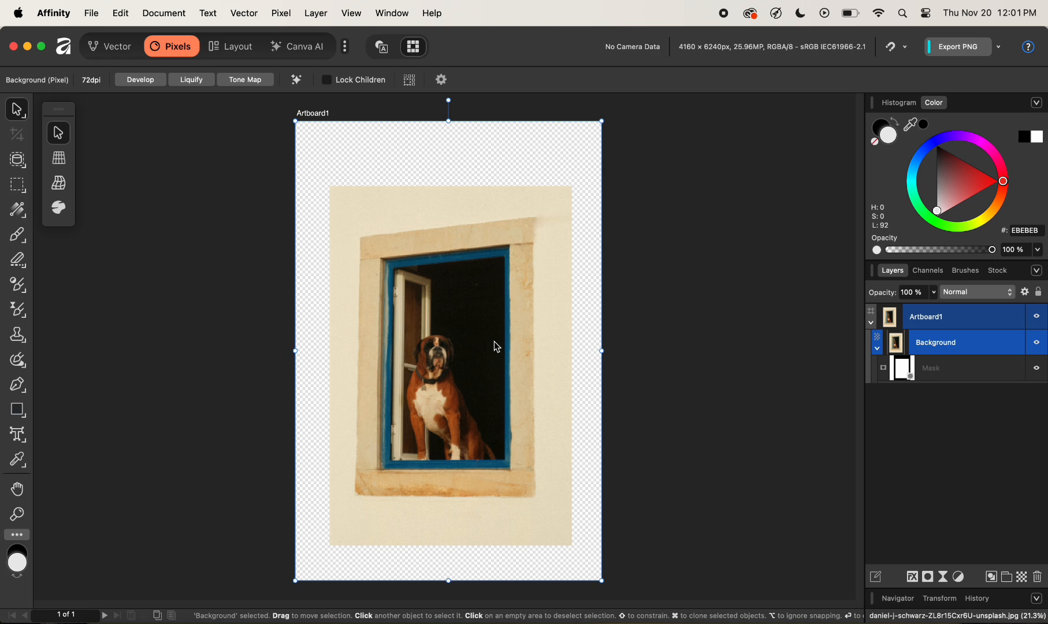
{"action": "left_click_drag", "start_coordinate": [494, 347], "coordinate": [536, 350]}
{"action": "left_click_drag", "start_coordinate": [424, 381], "coordinate": [507, 440]}
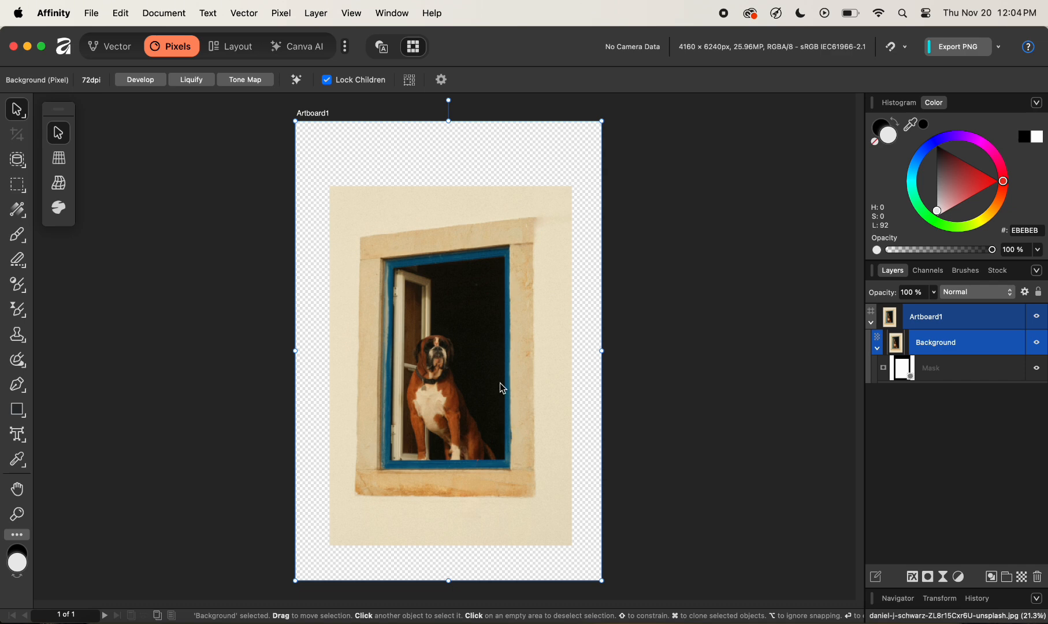